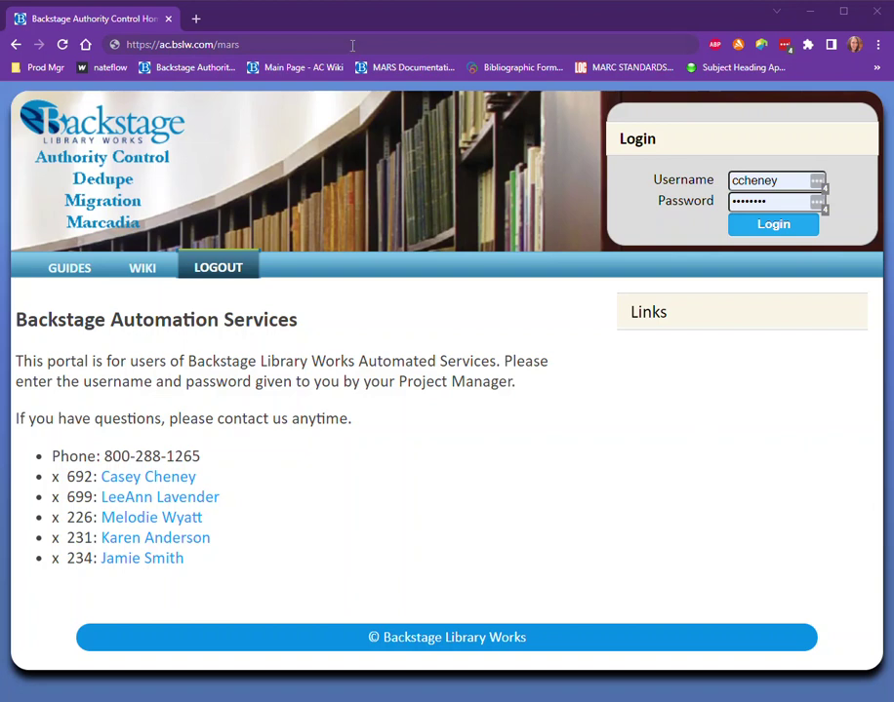
Sign in to the MARS 2.0 portal with the account username and password.
left_click(783, 180)
left_click(689, 199)
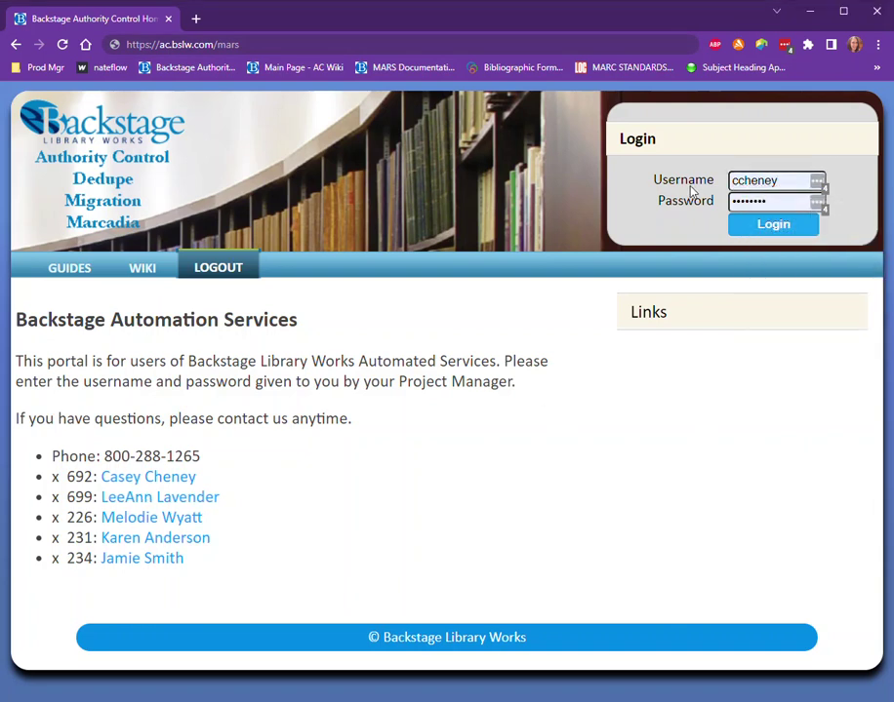
left_click(773, 231)
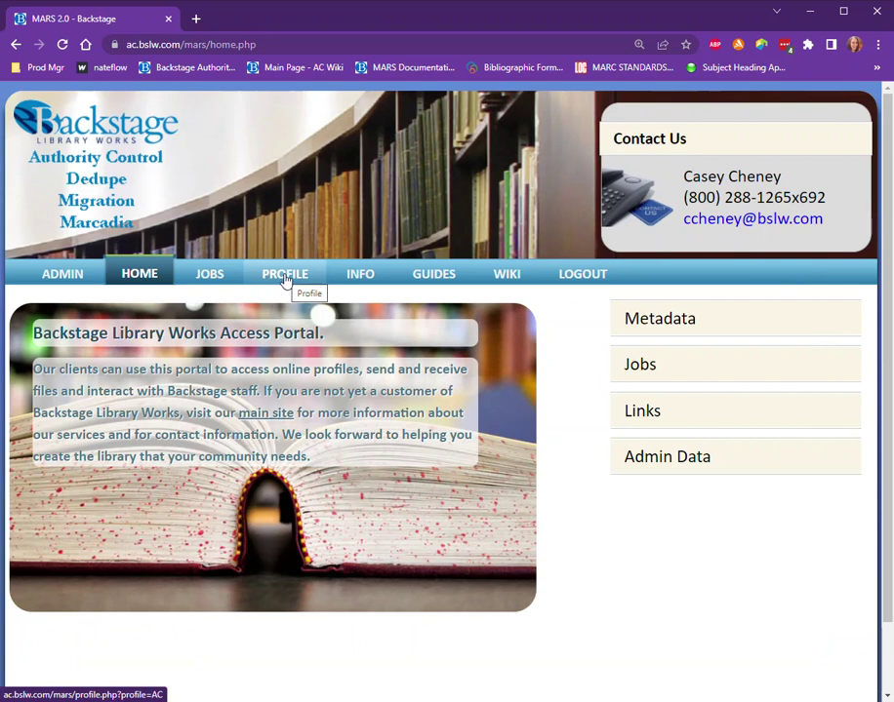
Open the Authority Control Profile from the PROFILE menu.
left_click(284, 278)
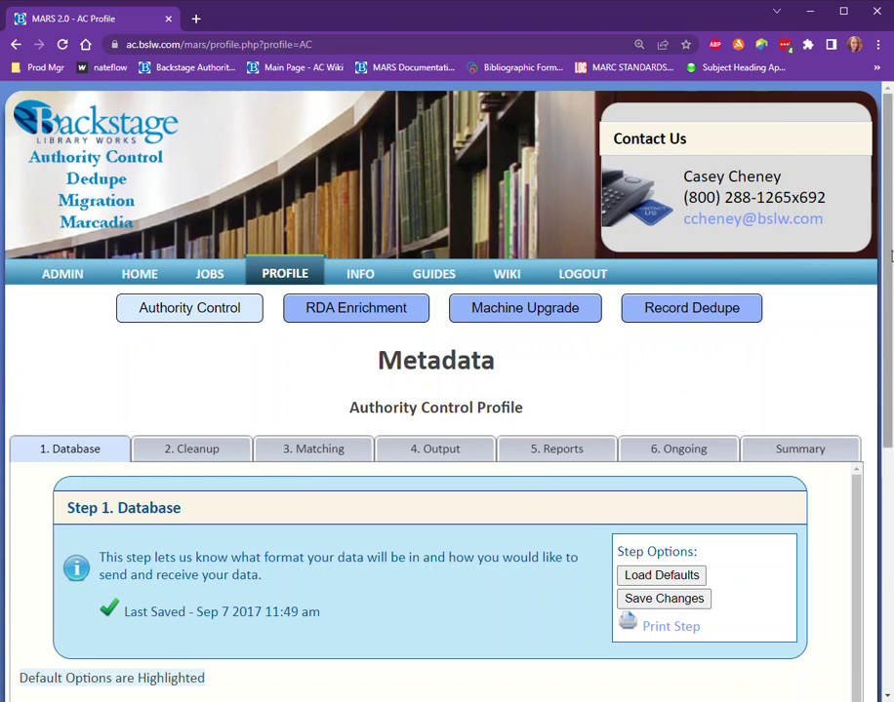
left_click_drag(890, 255, 888, 399)
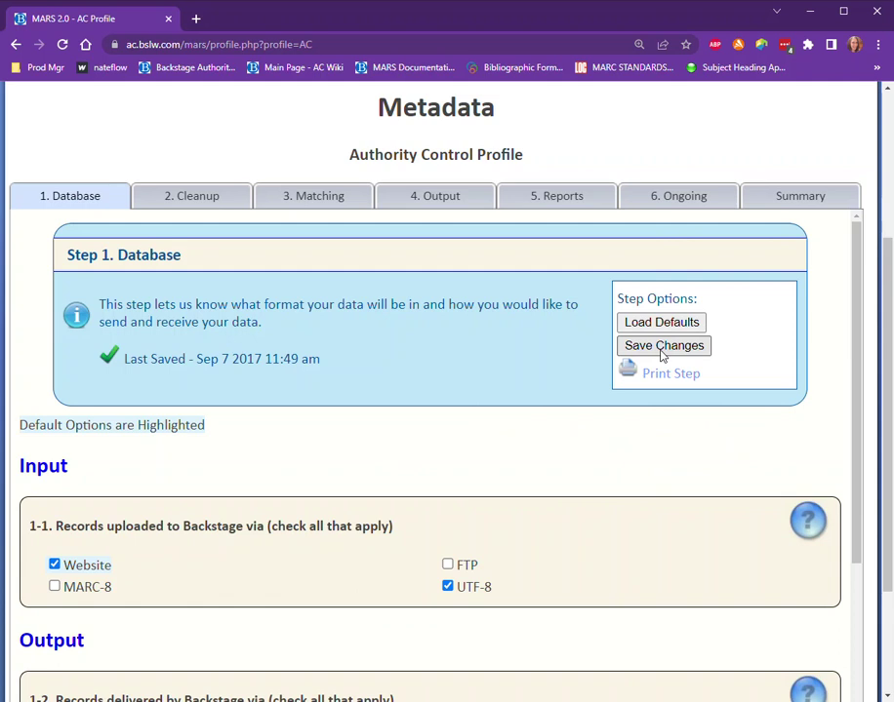
Switch the profile to Step 2 Cleanup and bring section 2-1's help icon into view.
left_click(168, 196)
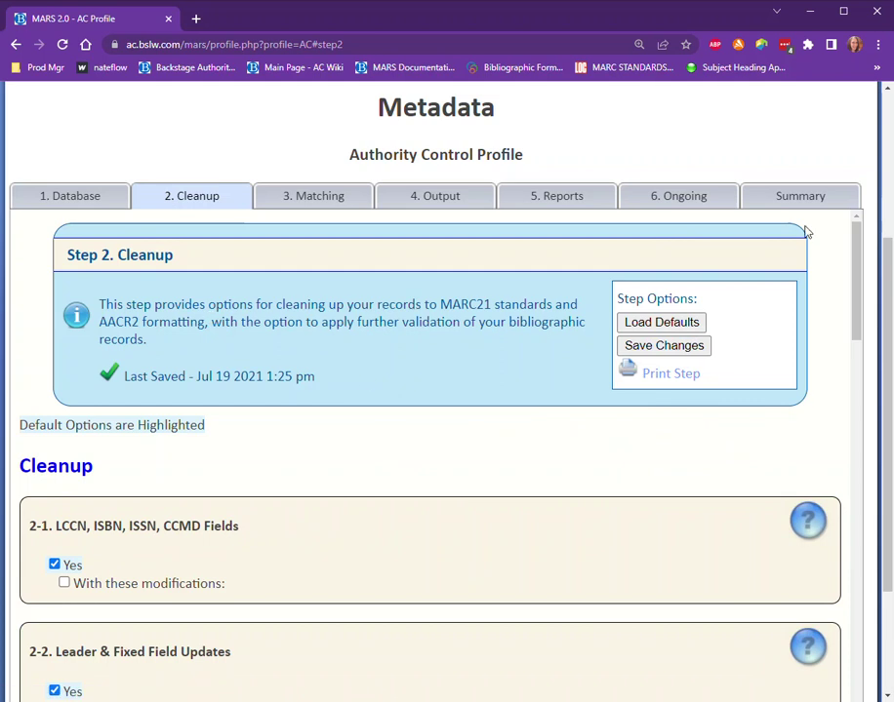
left_click_drag(858, 242, 876, 302)
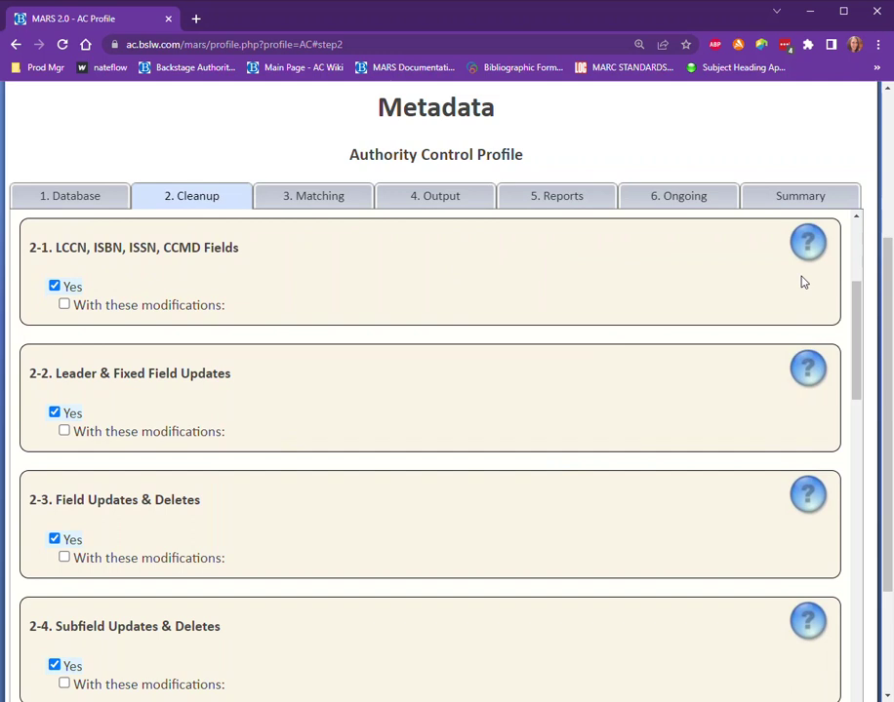
mouse_move(802, 244)
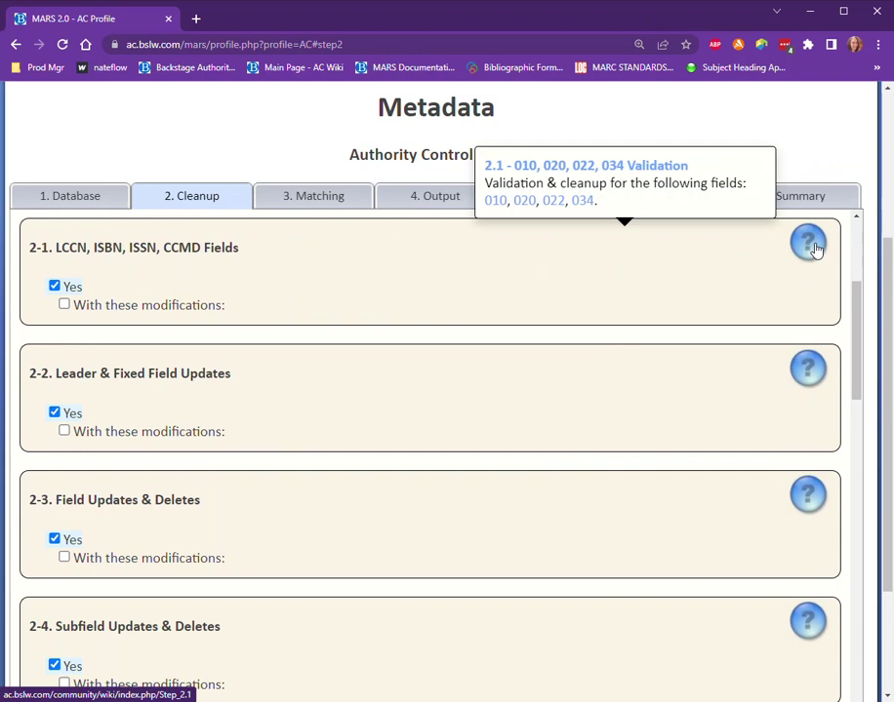
Read the Step 2.1 wiki help page, then return to the MARS 2.0 - AC Profile tab.
left_click(816, 250)
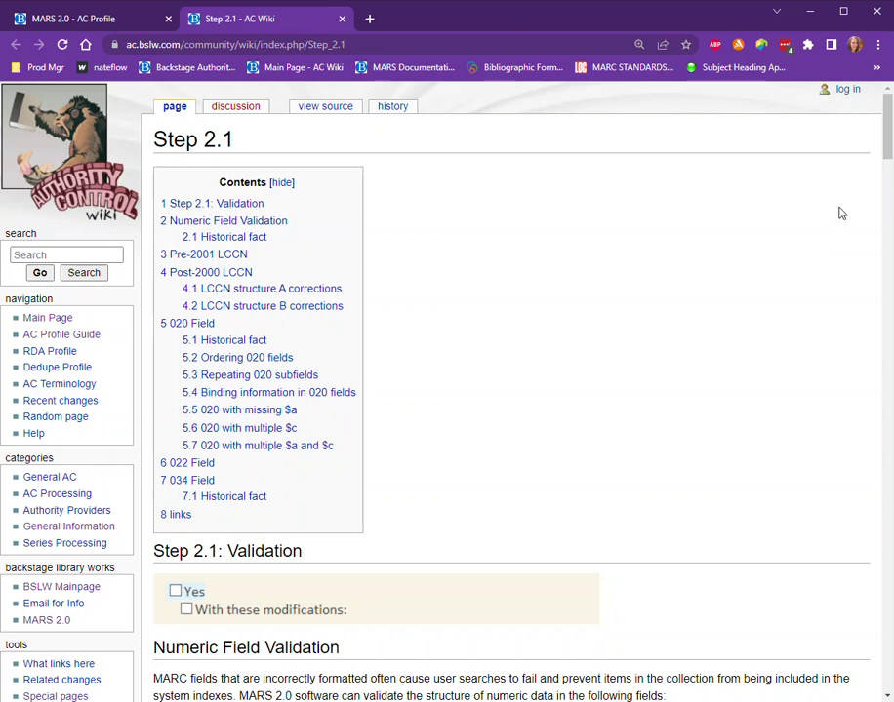
scroll(890, 156, "down", 3)
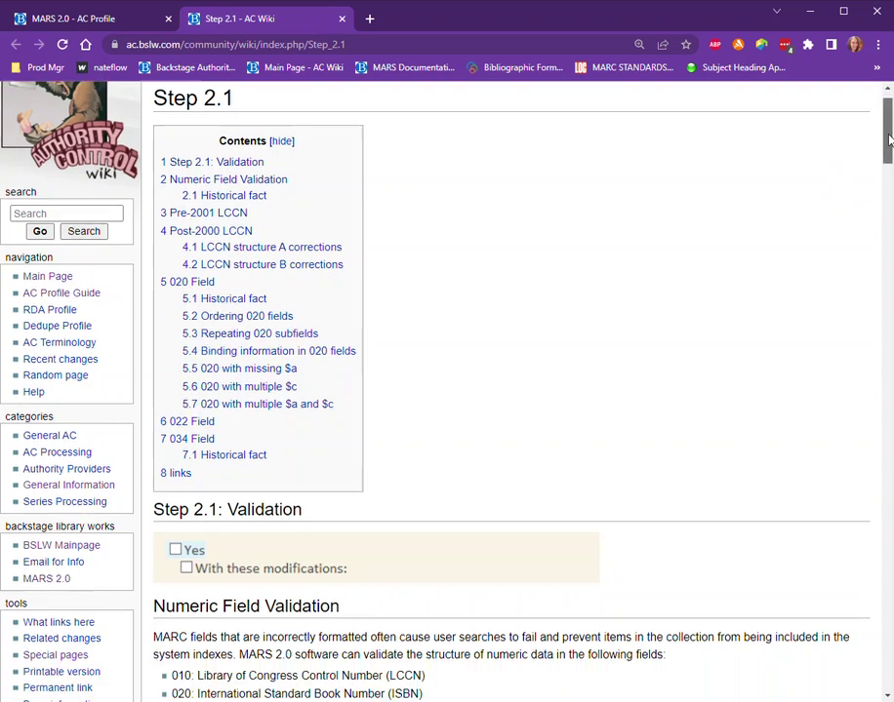
scroll(890, 157, "down", 1)
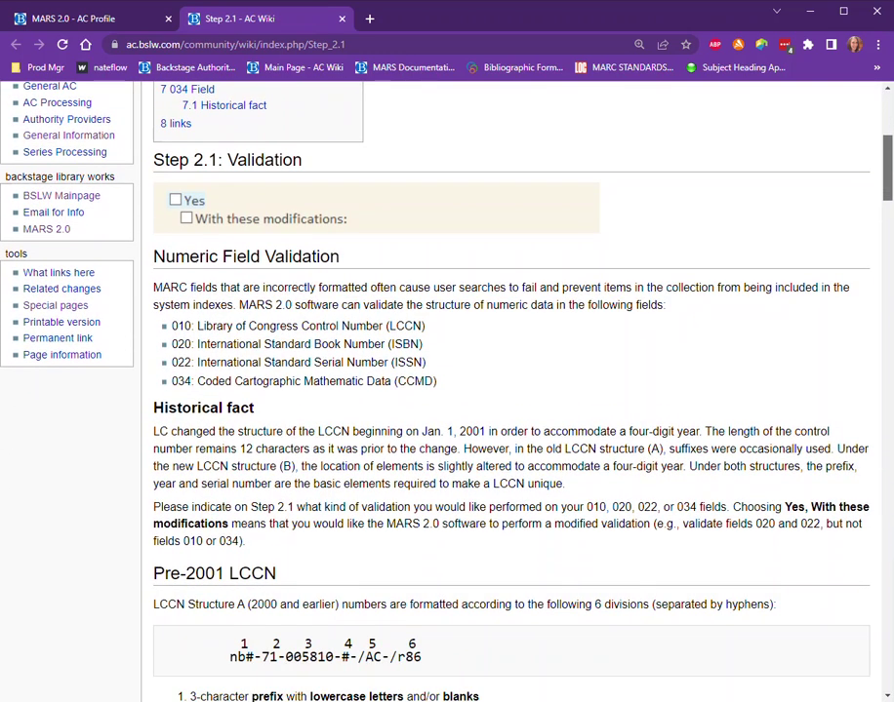
scroll(890, 156, "down", 1)
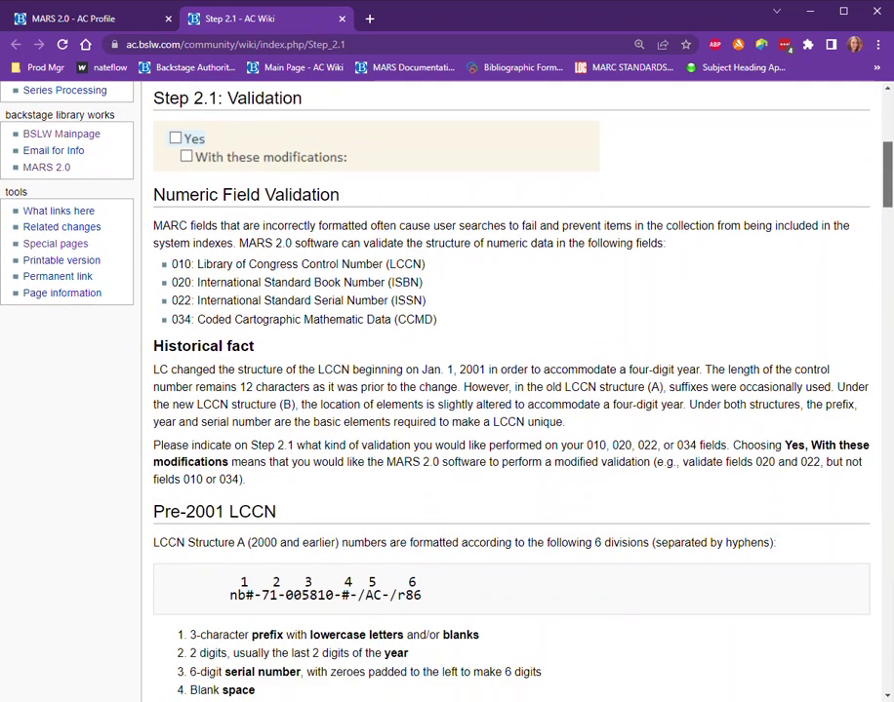
scroll(507, 390, "down", 3)
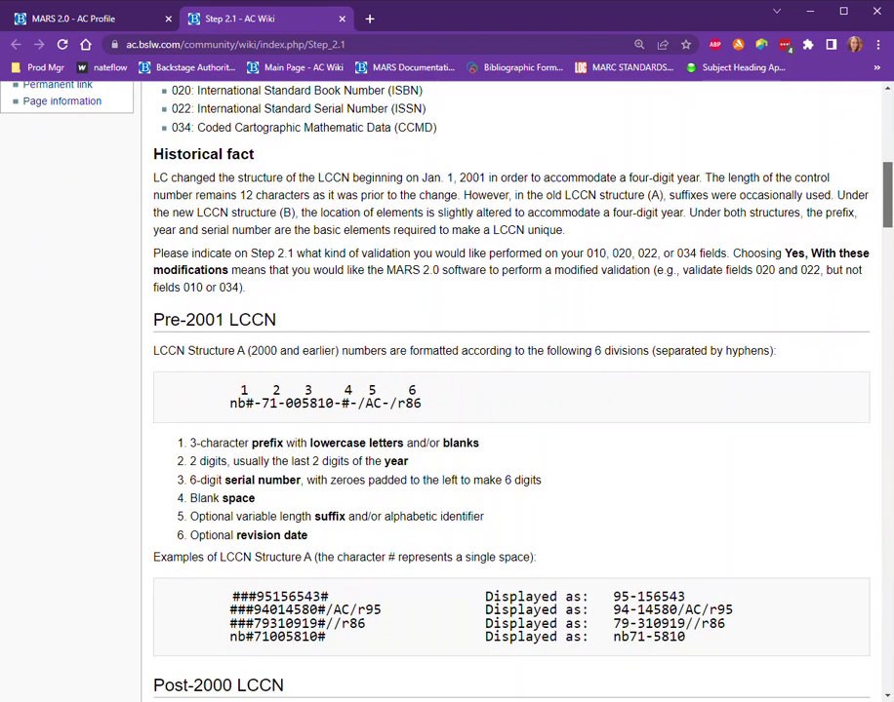
left_click(91, 22)
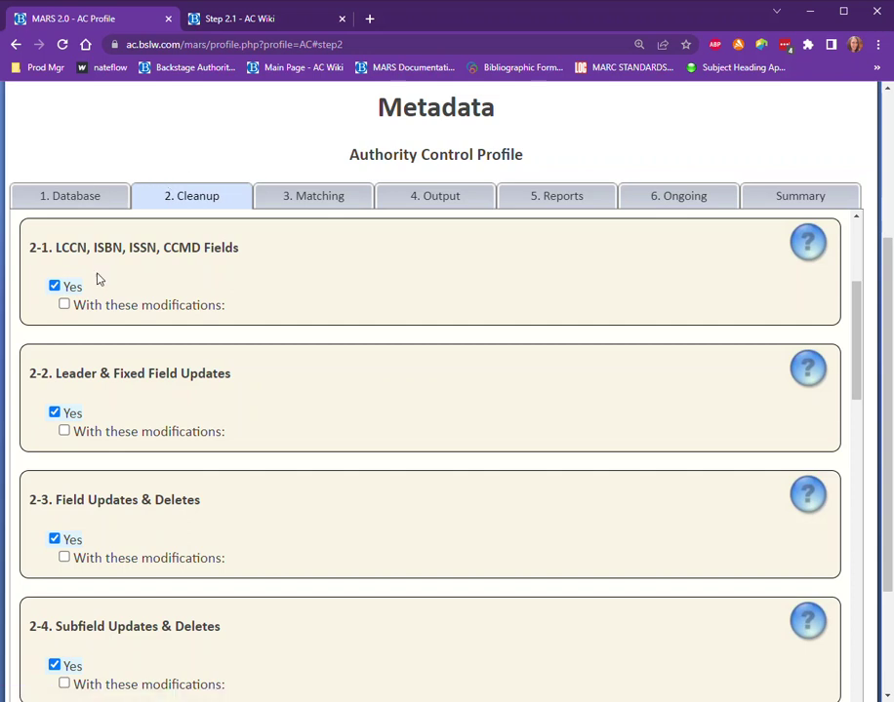
Enable 'With these modifications' for 2-1 with the note 'Do not want any 020 processing'.
left_click(64, 305)
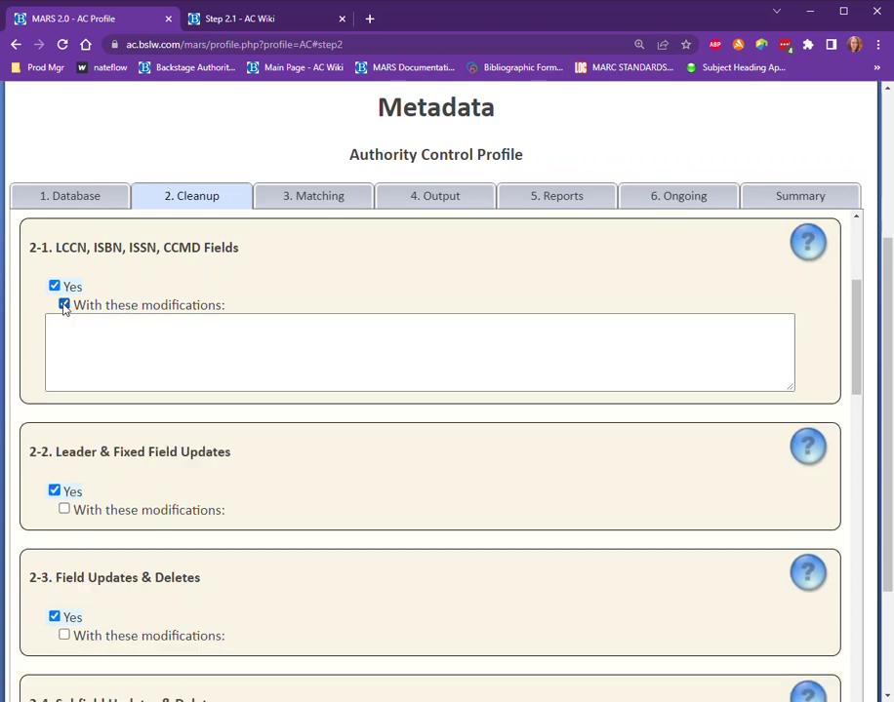
left_click(87, 333)
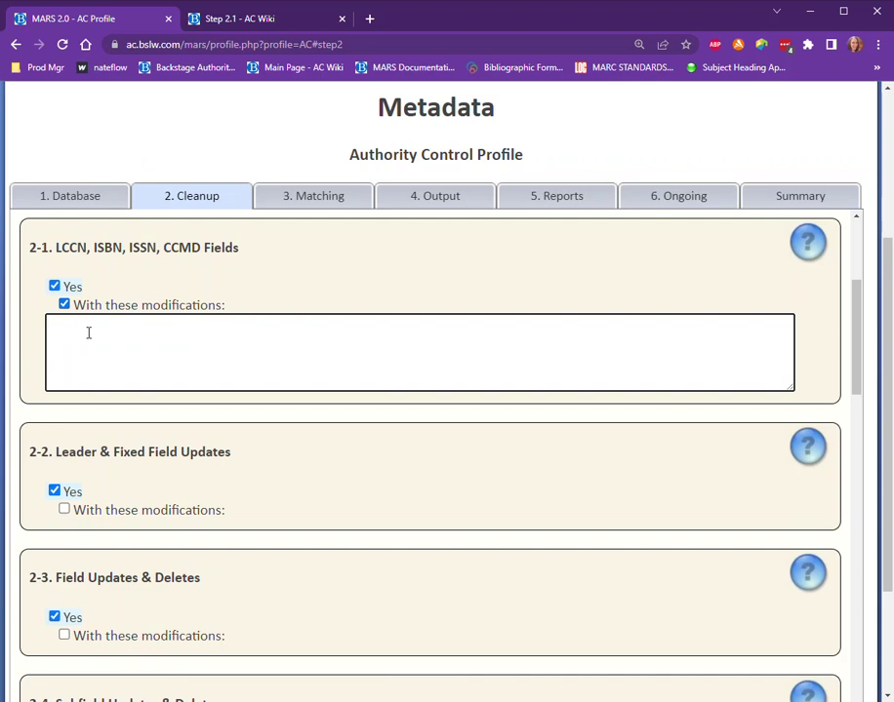
type("Do not want any 020 pro")
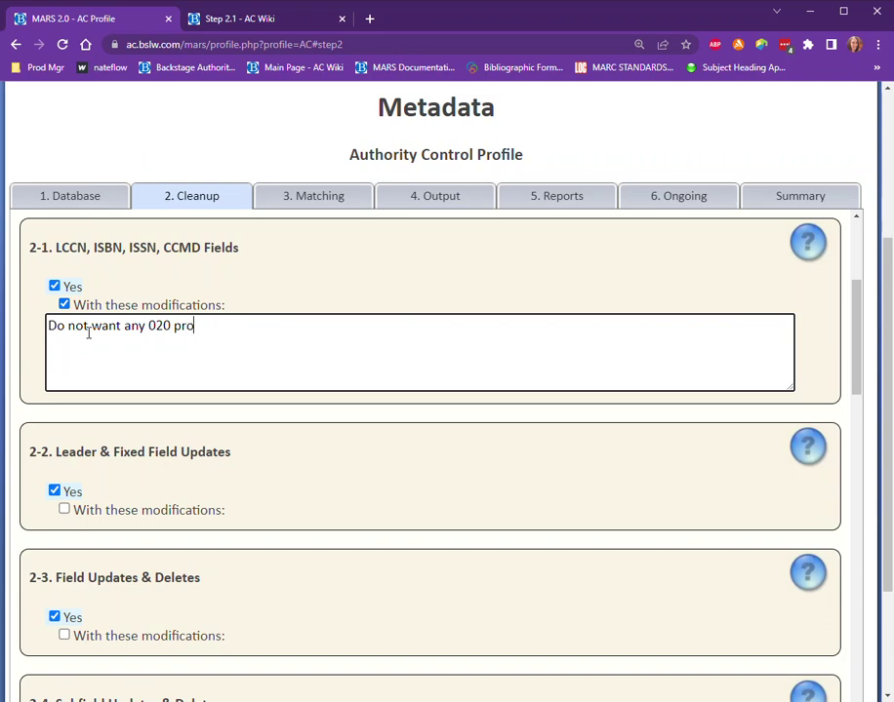
type("cessing")
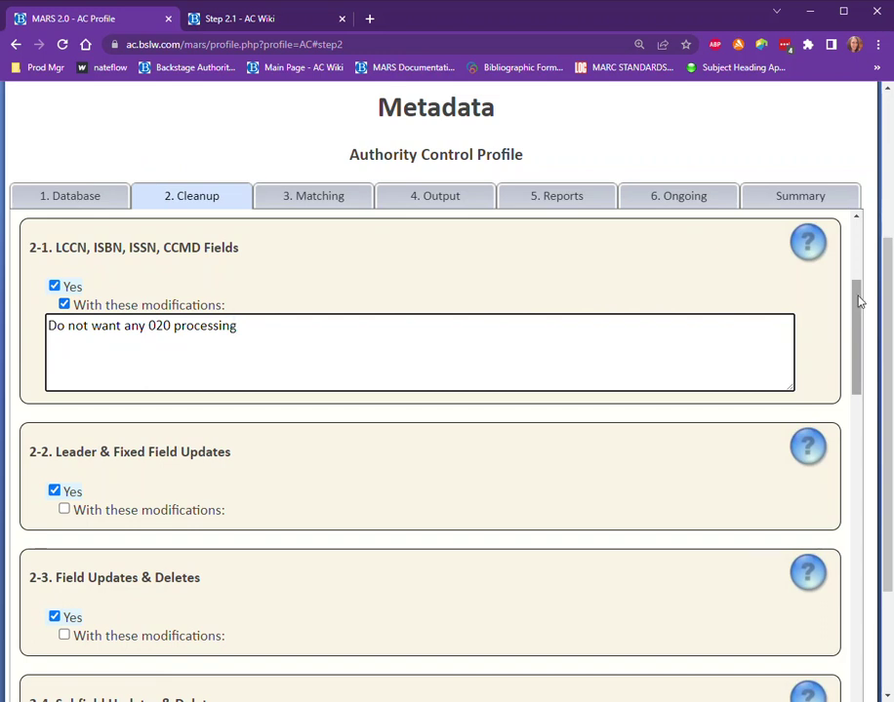
Scroll through the remaining Cleanup sections down to 2-11 and 2-12.
left_click_drag(859, 302, 886, 620)
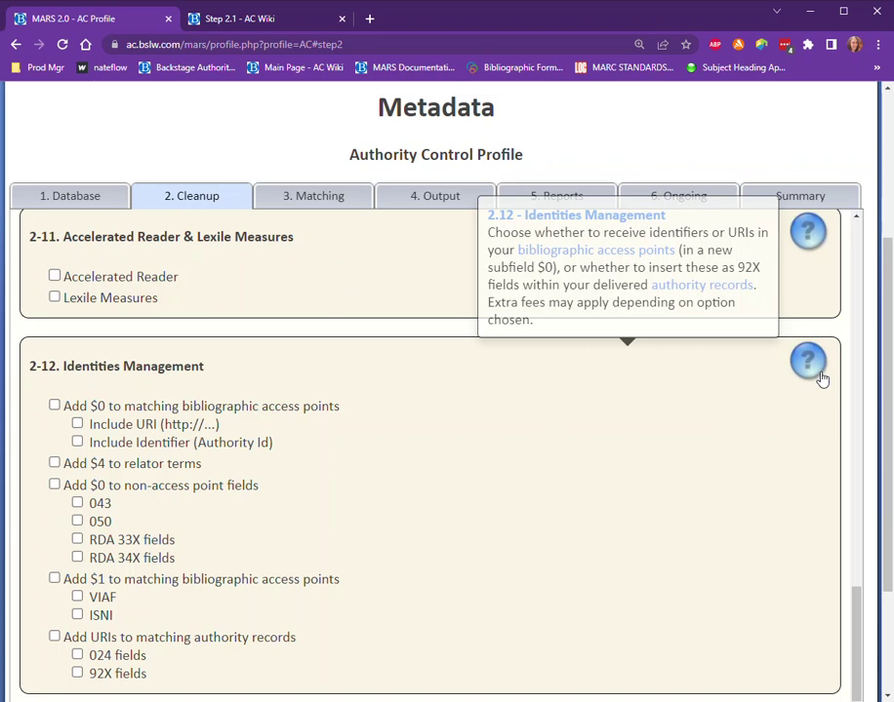
left_click_drag(890, 346, 890, 355)
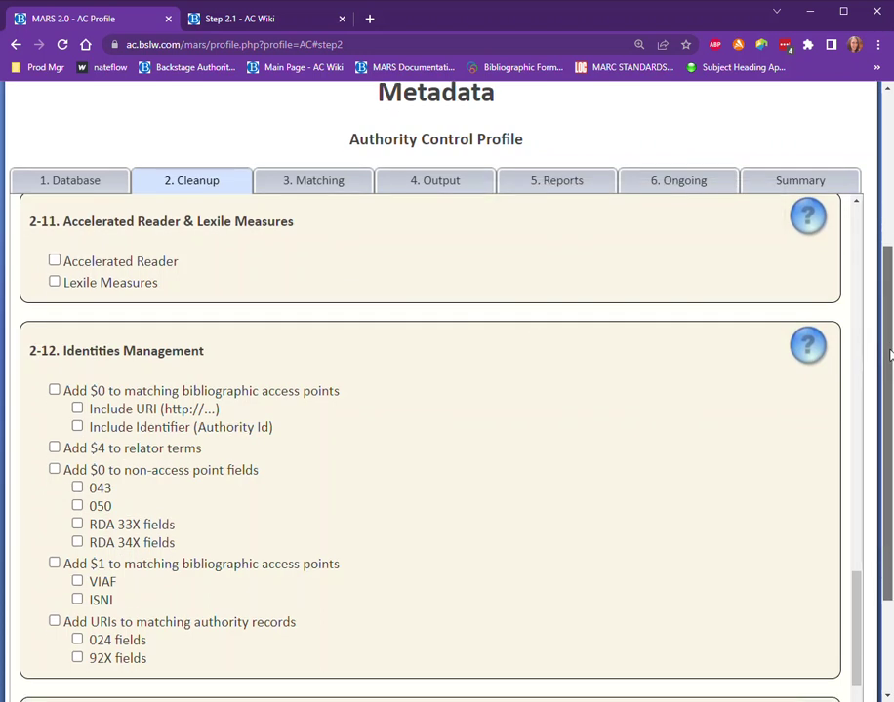
left_click(324, 178)
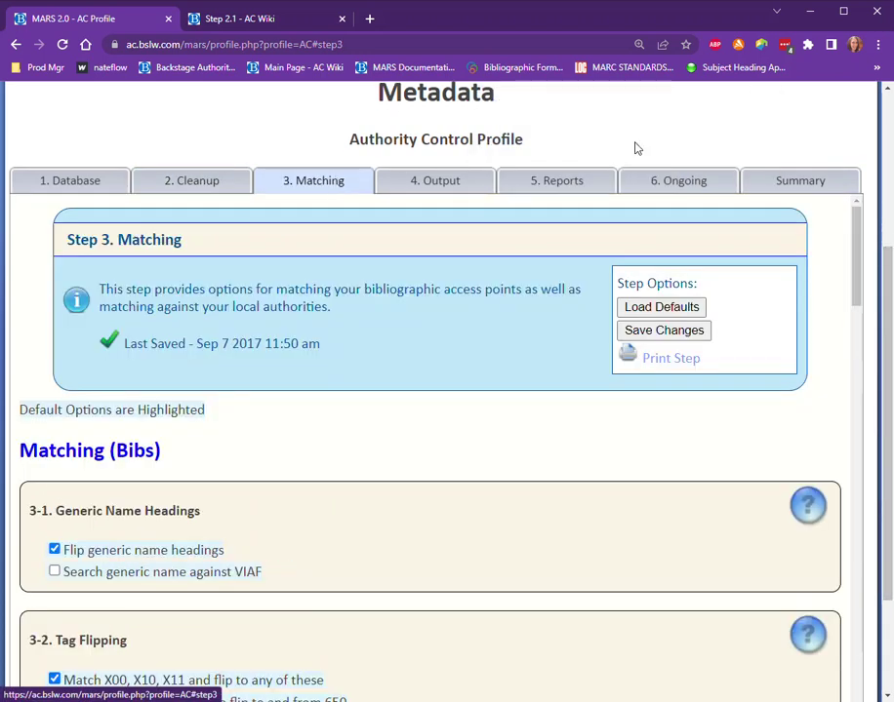
left_click_drag(859, 235, 885, 188)
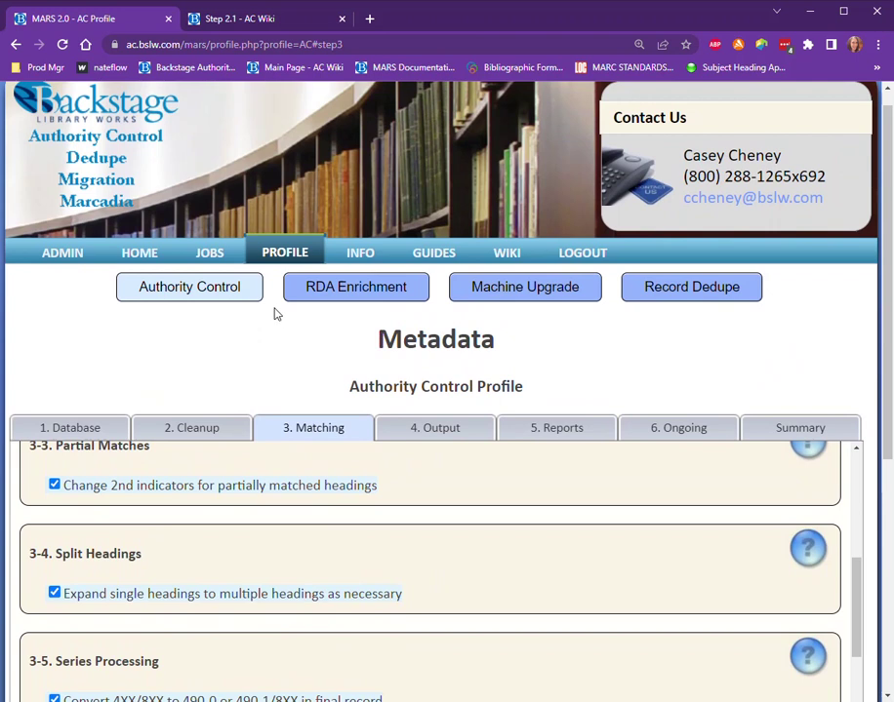
Open the RDA Enrichment Profile and scroll through its Step 1 Data Information options.
left_click(353, 299)
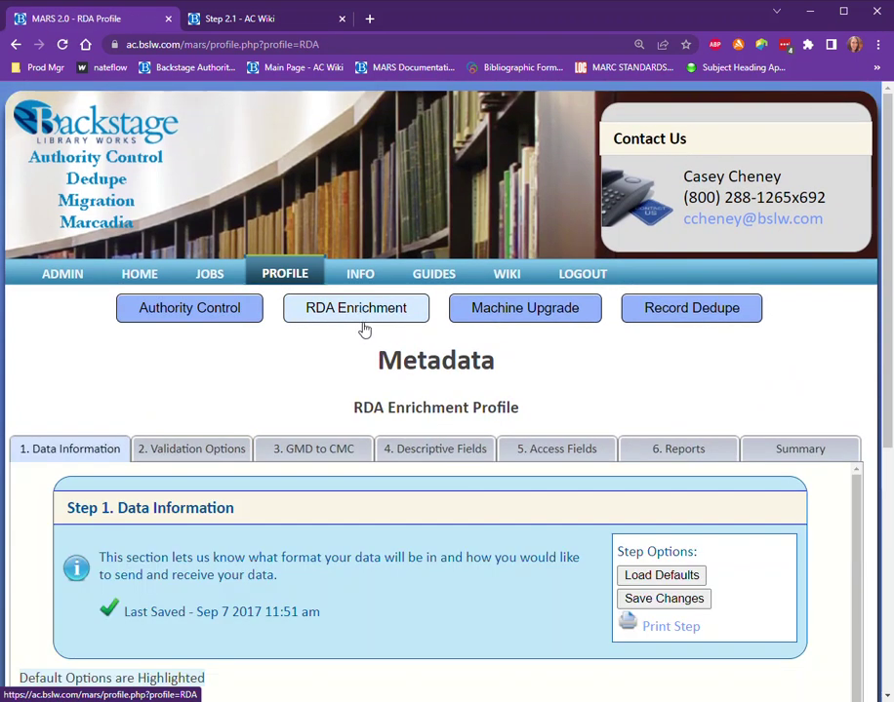
left_click_drag(881, 300, 871, 554)
scroll(311, 513, "down", 2)
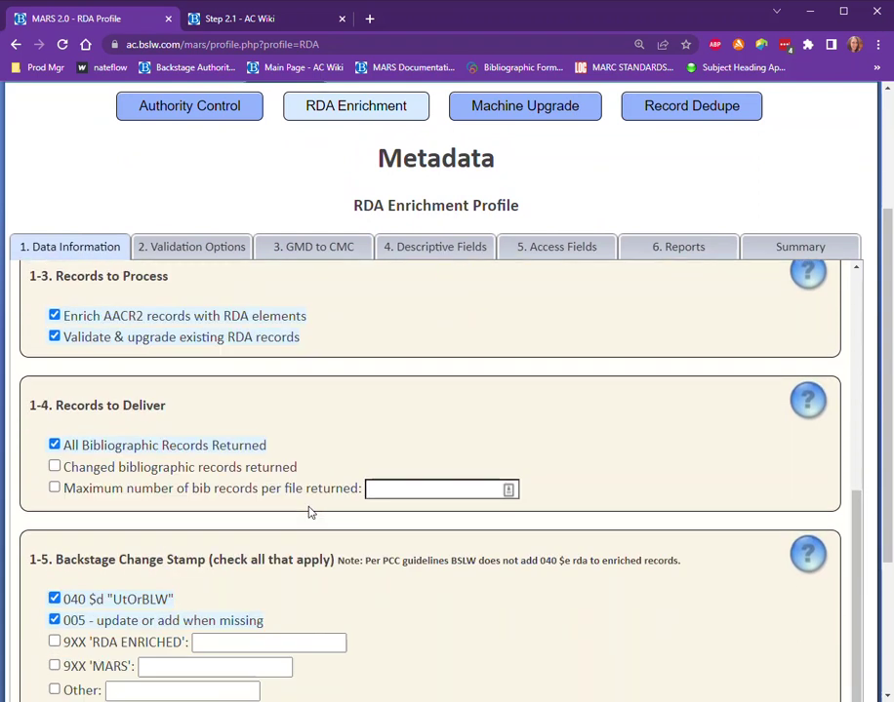
scroll(309, 513, "down", 2)
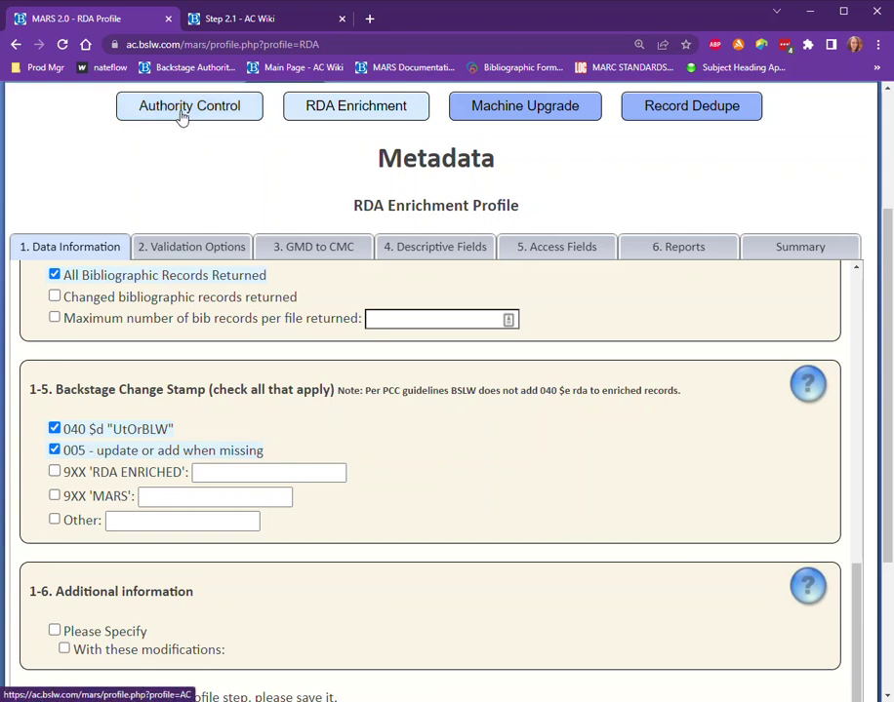
Switch the RDA Enrichment Profile to its 2. Validation Options step.
left_click(198, 252)
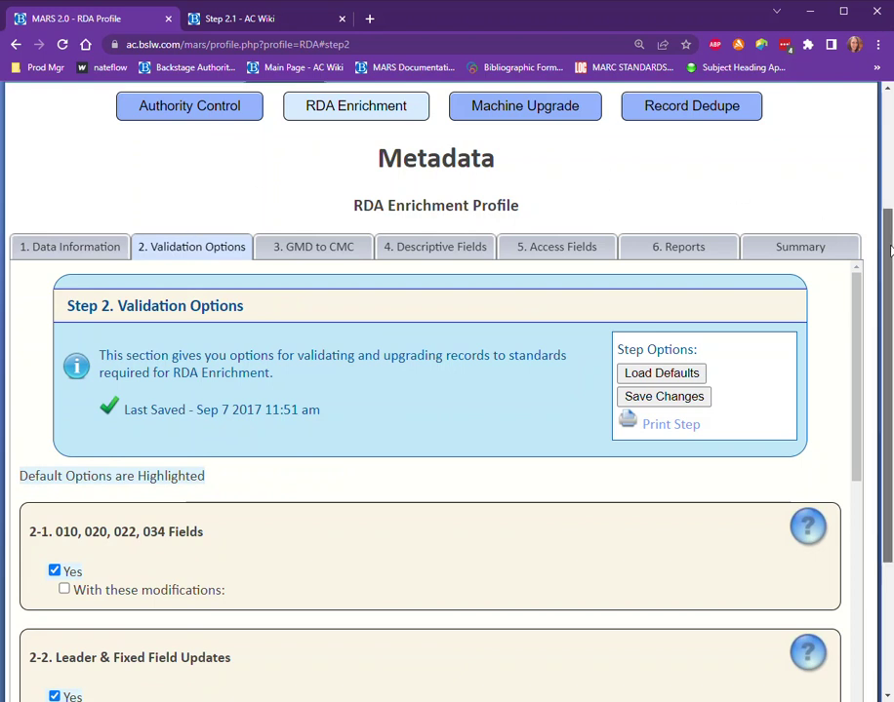
left_click_drag(883, 242, 883, 182)
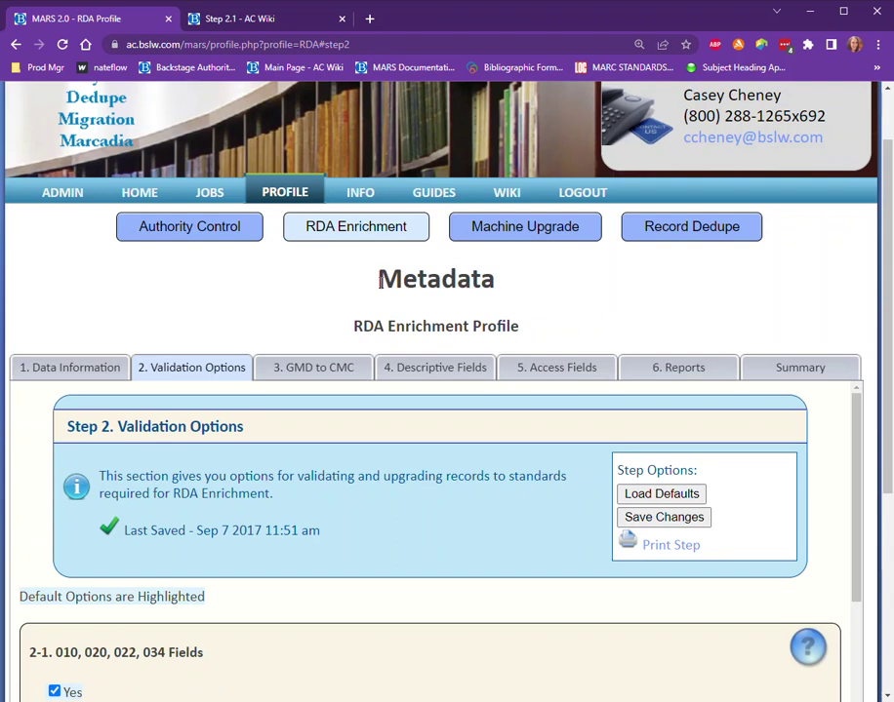
Go to the JOBS list and start a new job on the Add a Job form.
left_click(227, 194)
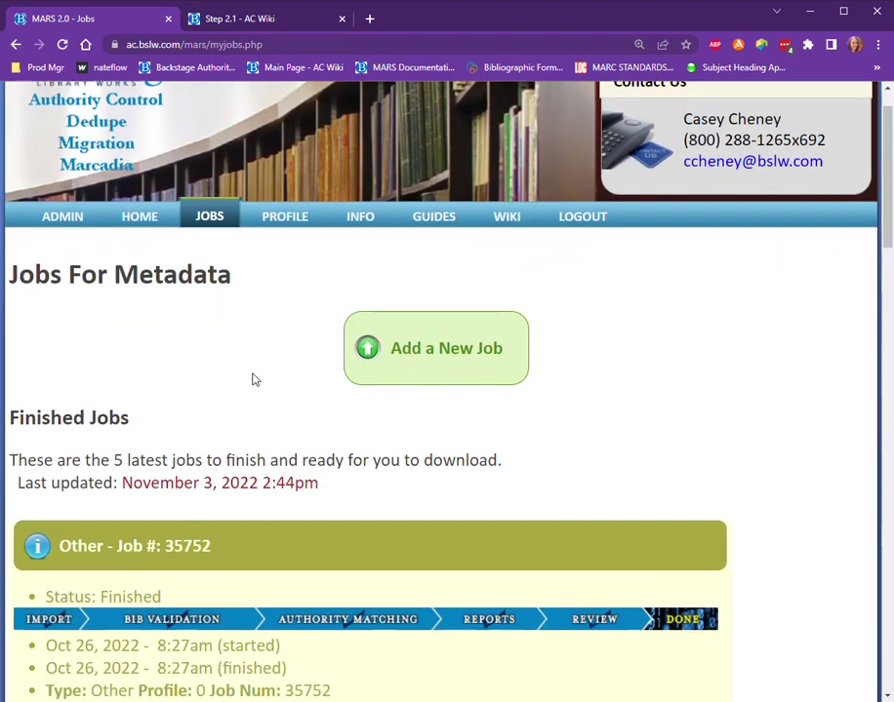
scroll(251, 380, "down", 3)
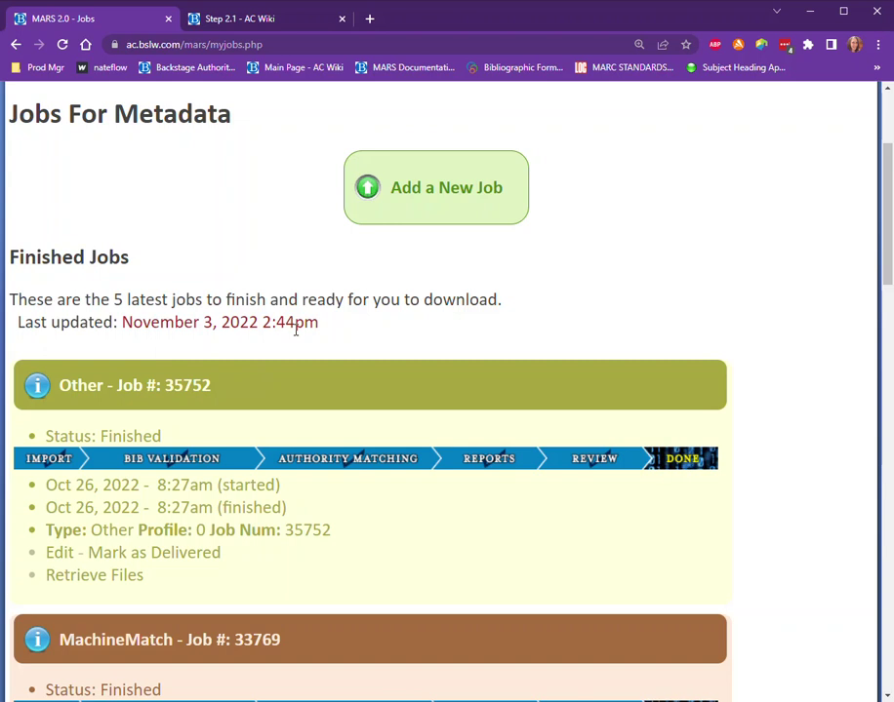
scroll(287, 312, "up", 1)
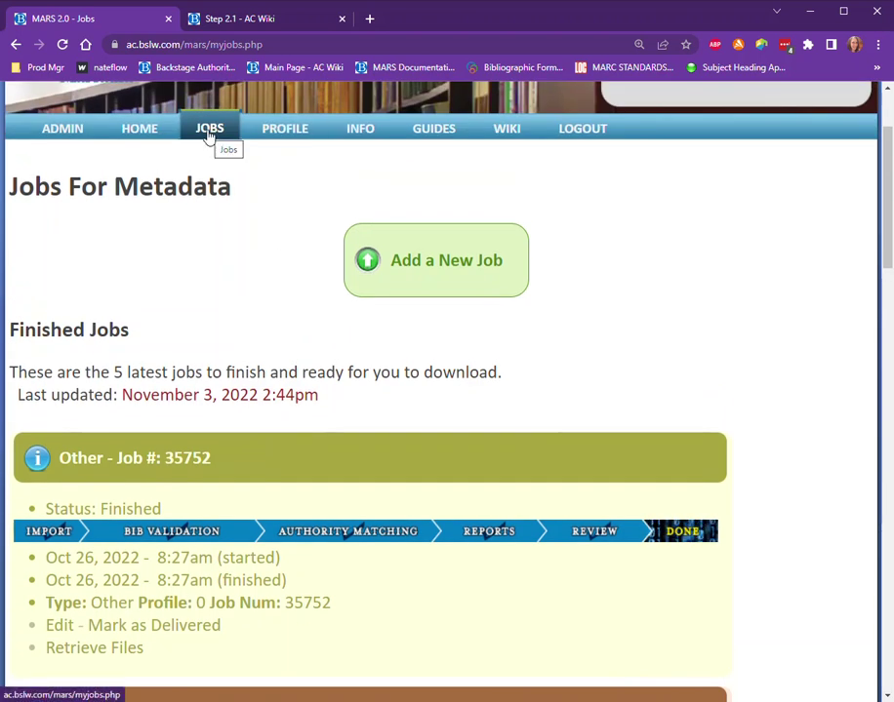
left_click(451, 266)
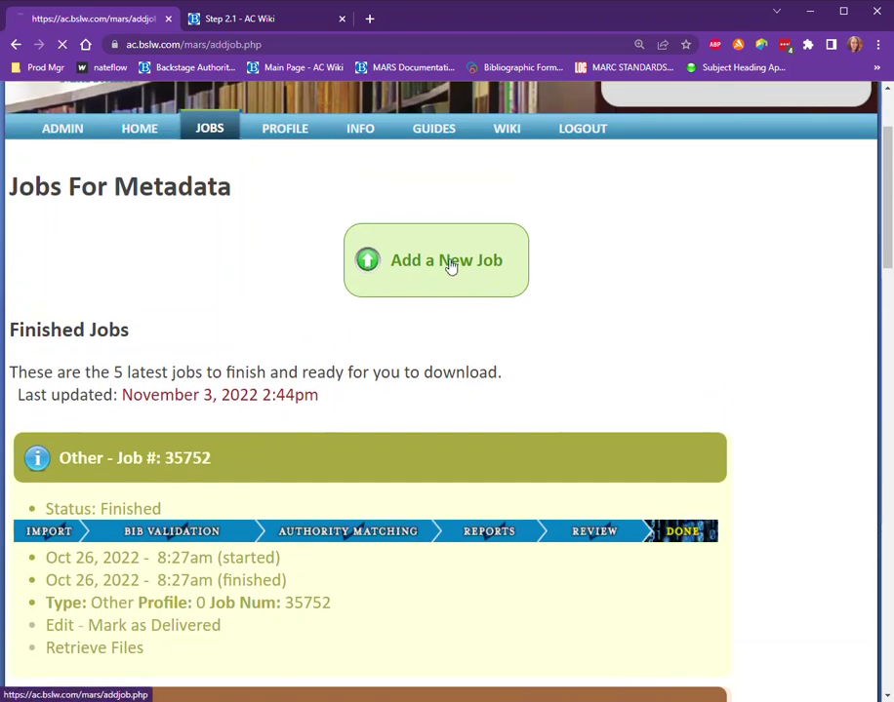
scroll(451, 265, "down", 1)
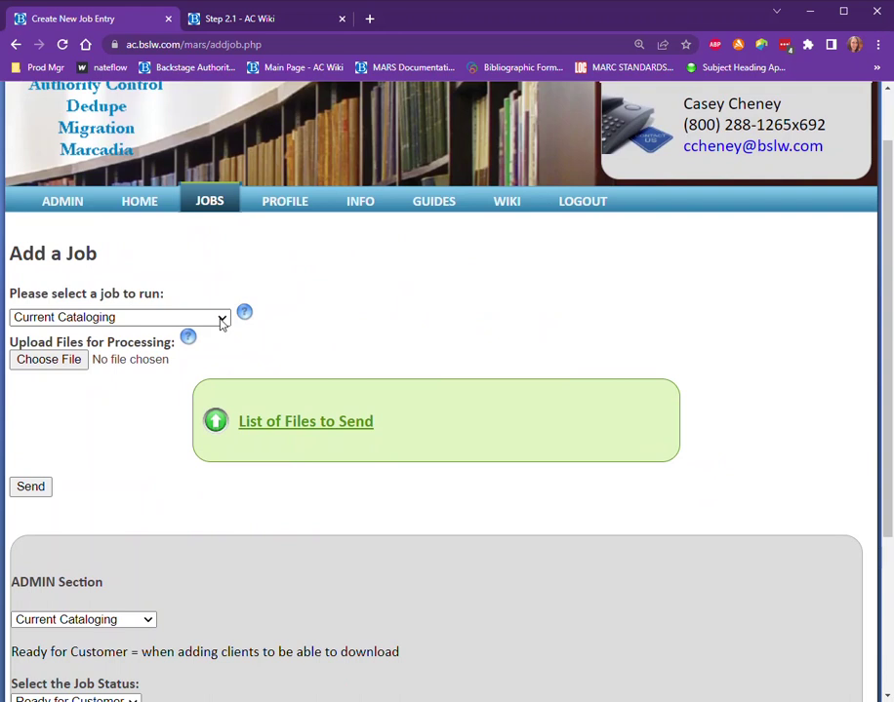
Set the job type to Sample and add aatlod_161020.oc to the files to send.
left_click(223, 322)
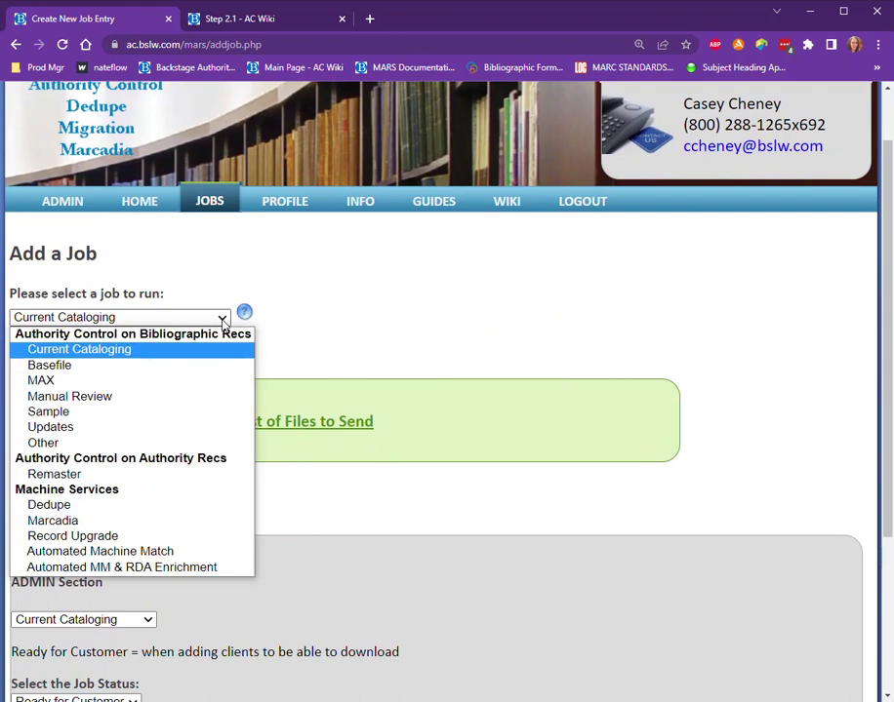
left_click(213, 415)
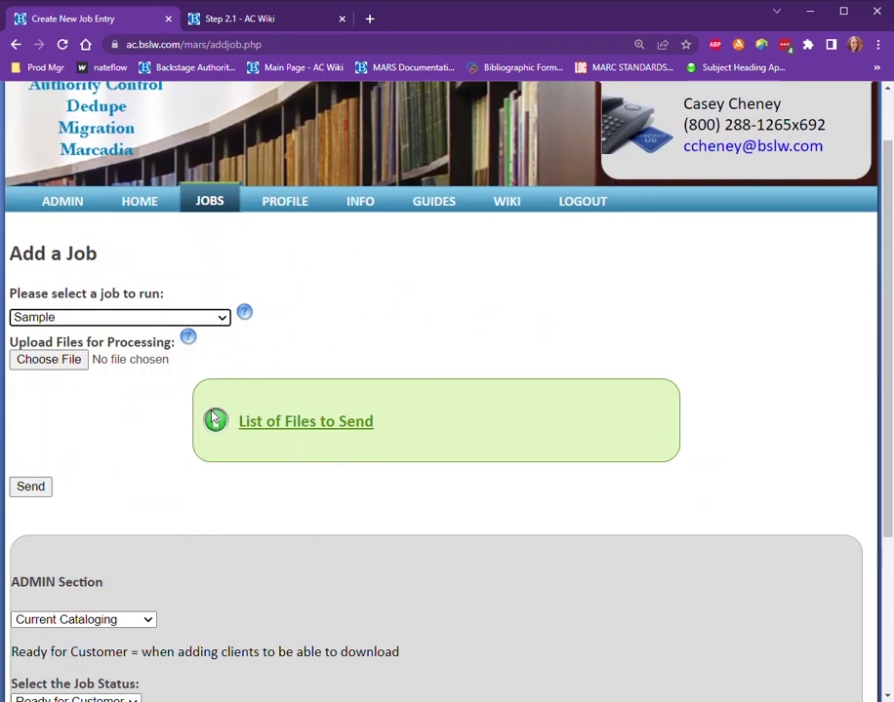
left_click(55, 361)
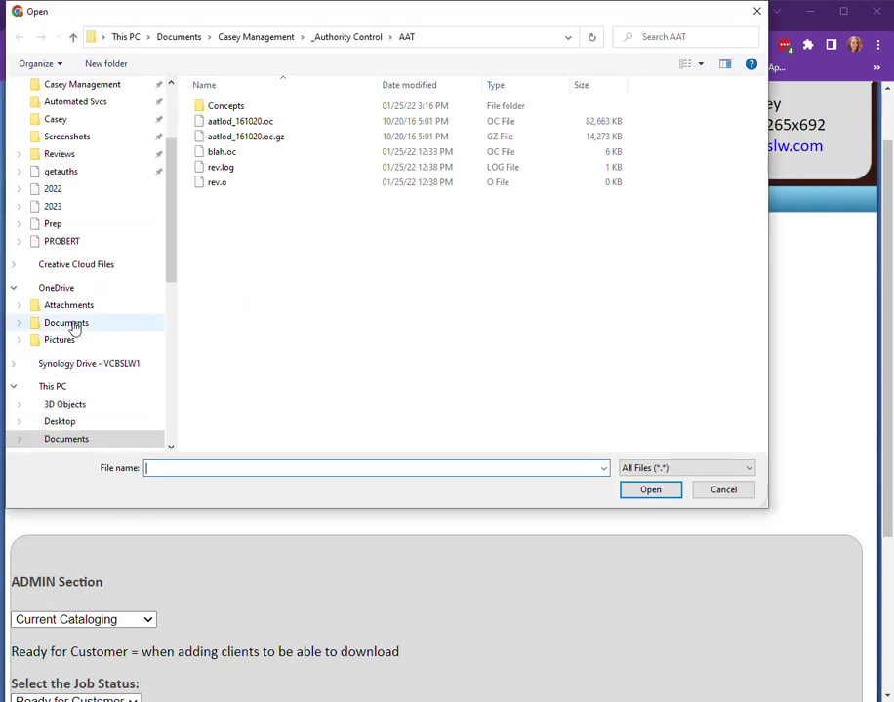
left_click_drag(274, 19, 474, 66)
left_click(638, 84)
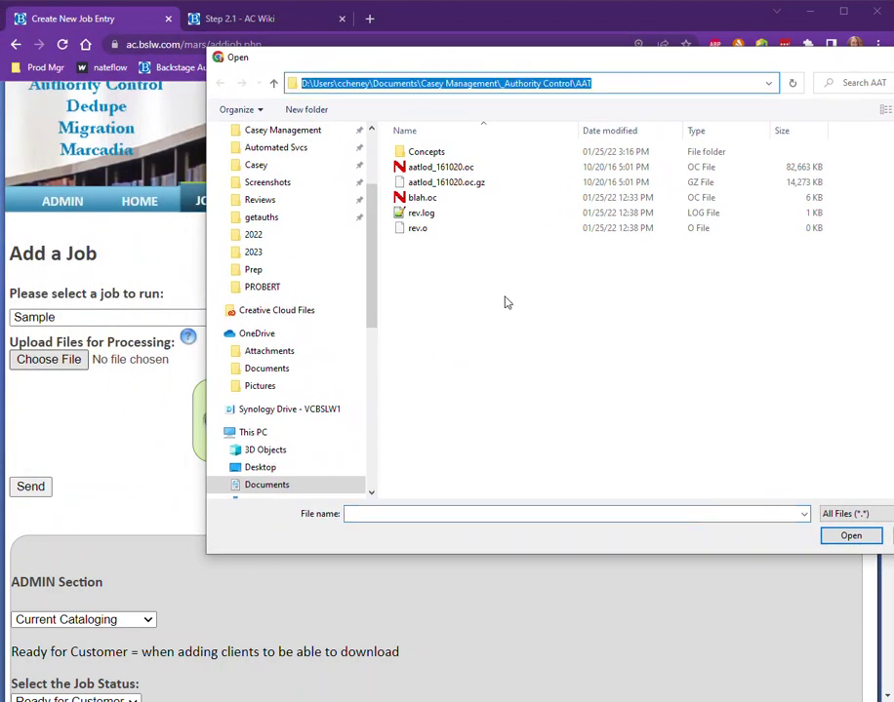
left_click(456, 172)
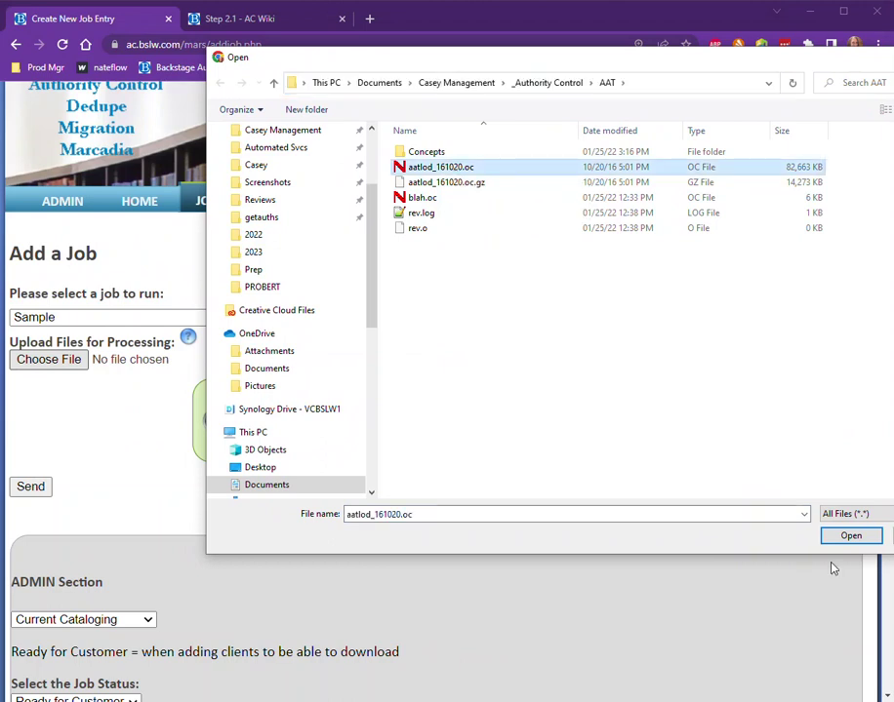
left_click(846, 536)
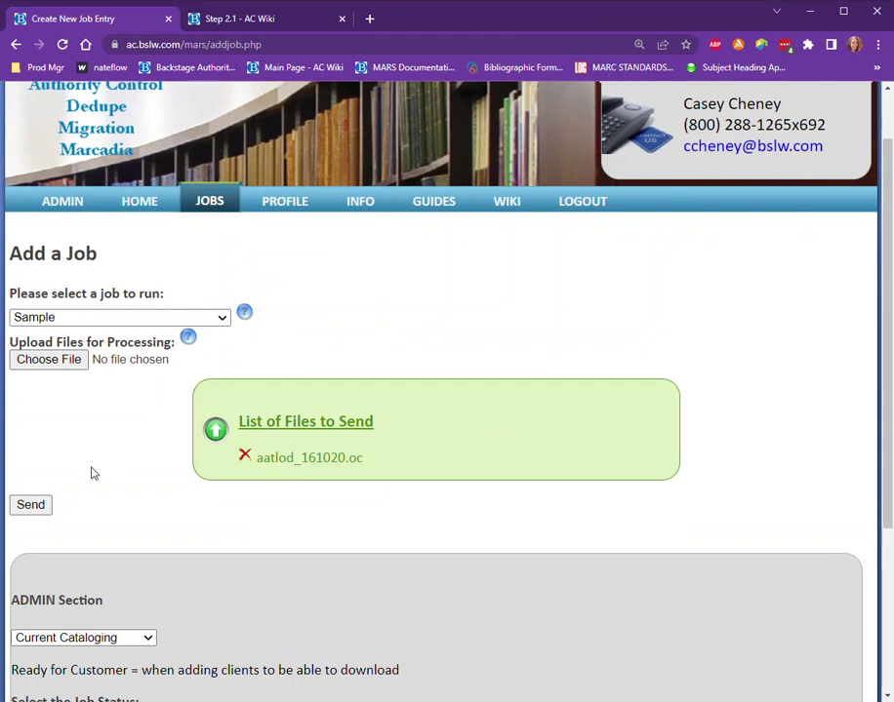
Add blah.oc as a second file, alongside aatlod_161020.oc, in the List of Files to Send.
left_click(60, 363)
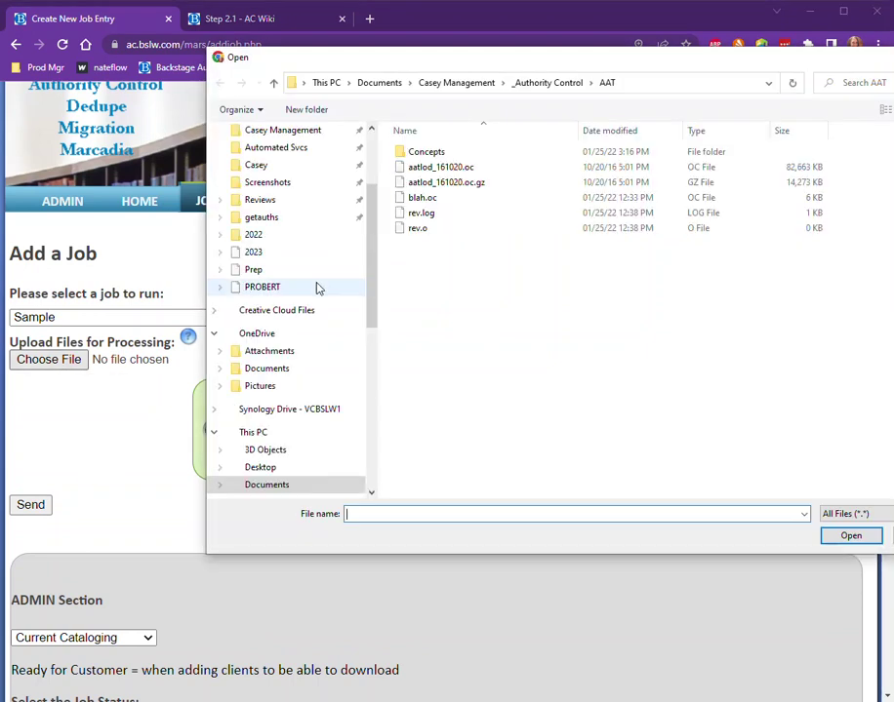
left_click(432, 199)
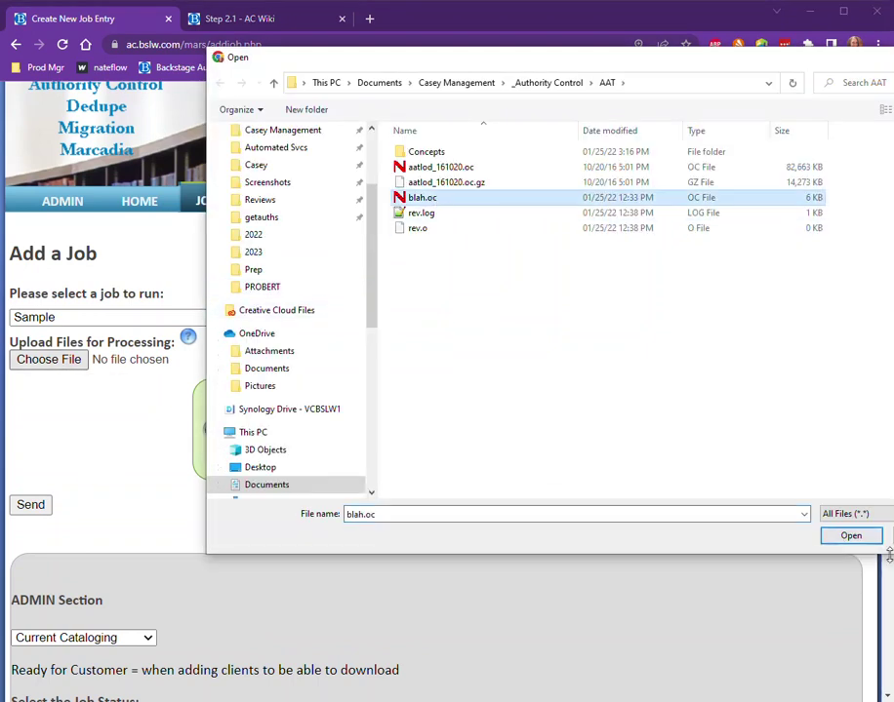
left_click(847, 537)
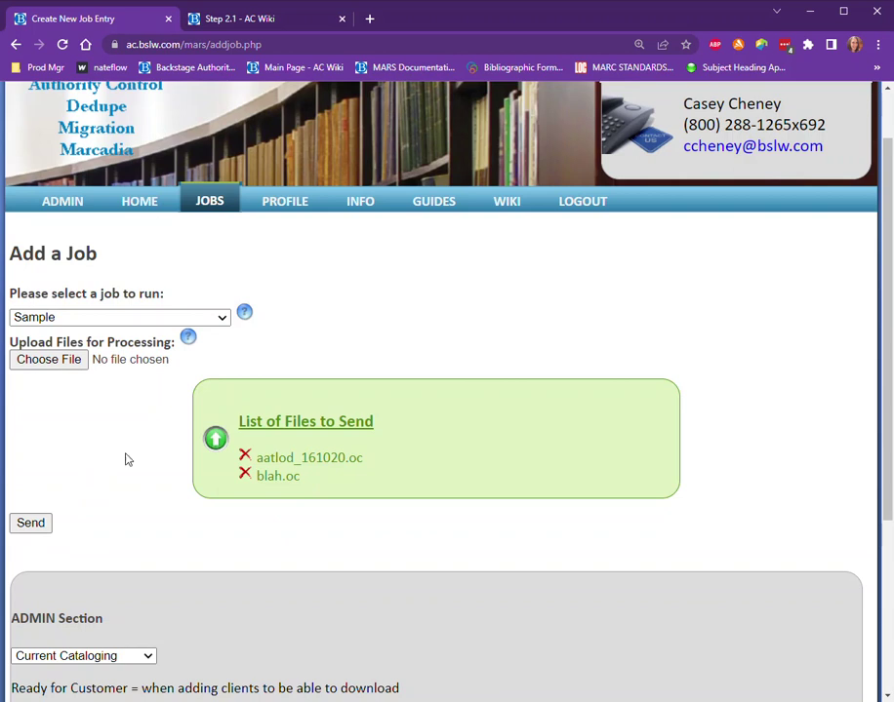
scroll(118, 520, "down", 1)
scroll(117, 519, "up", 1)
Switch to the INFO page showing institution Metadata with id BSLW.
scroll(333, 305, "up", 1)
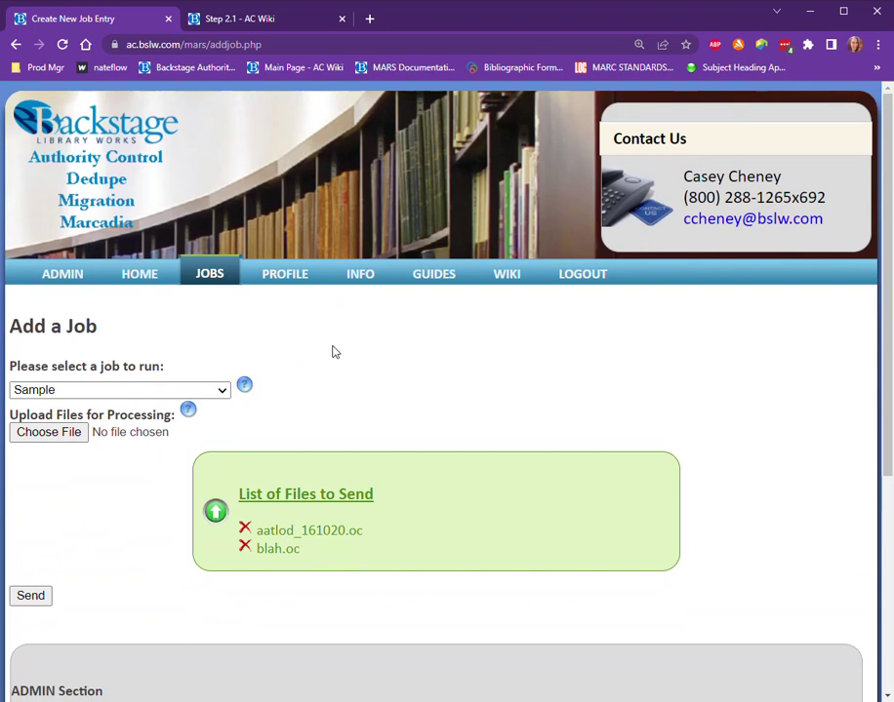
left_click(360, 279)
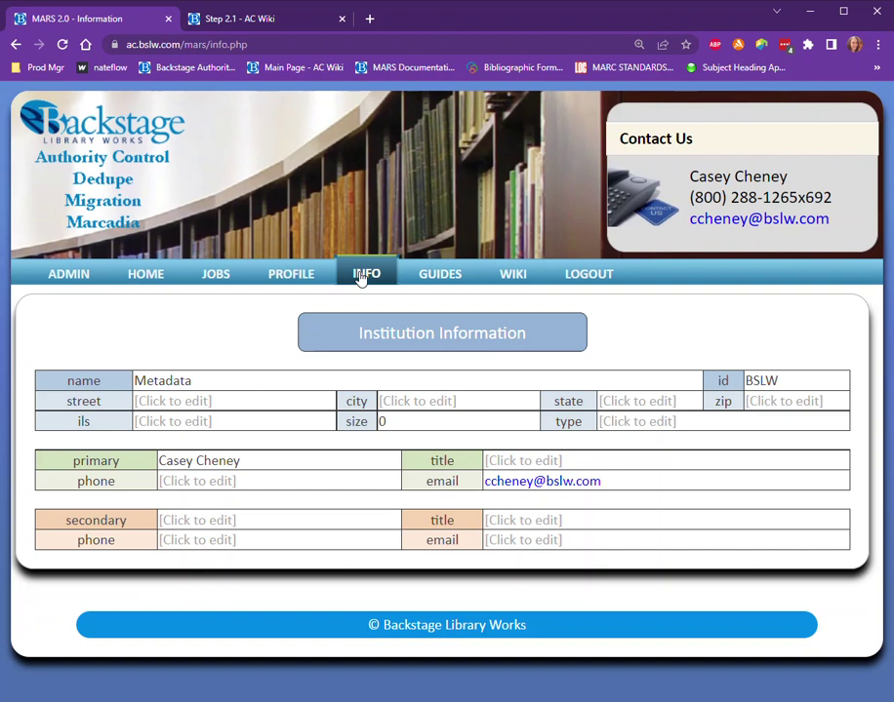
Go to the GUIDES page listing RDA Enrichment, Authority Control, De-Duplication and Machine Upgrade PDFs.
left_click(446, 281)
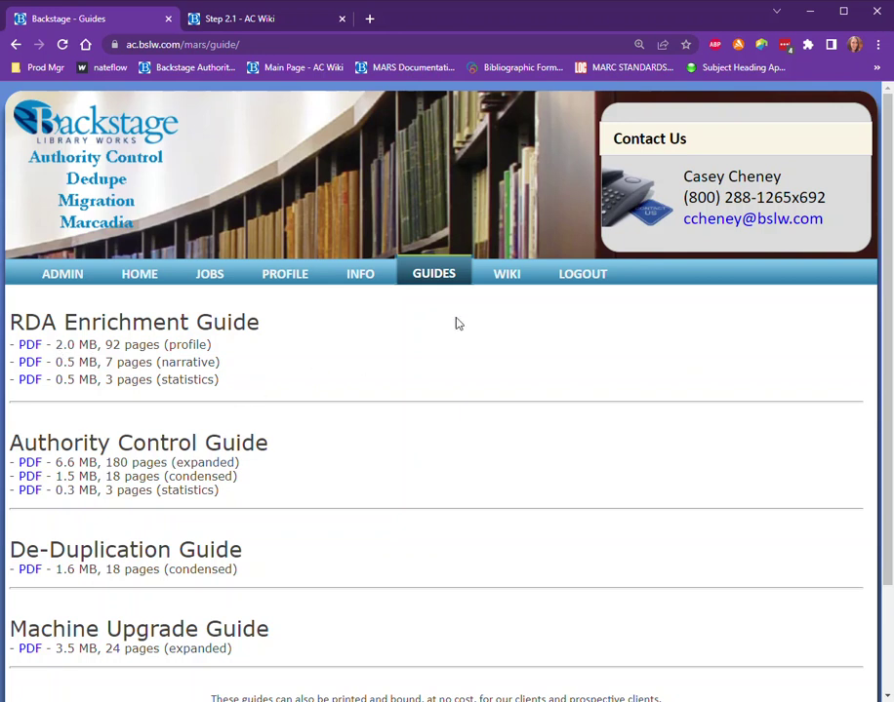
Open the AC Wiki Main Page in a new tab, skim it, then return to the portal's Guides tab.
left_click(506, 277)
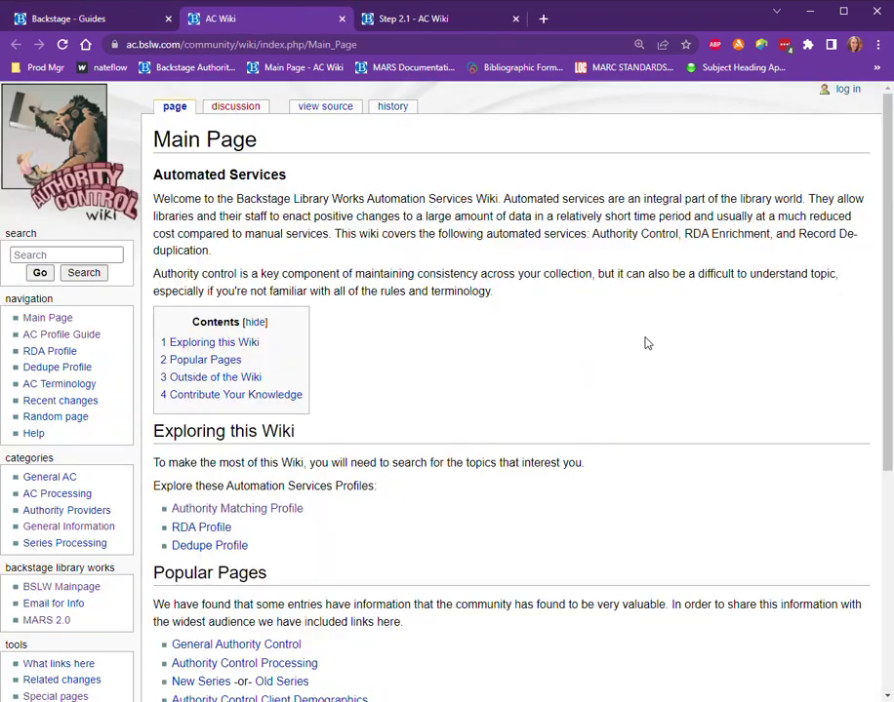
scroll(639, 107, "down", 3)
scroll(869, 325, "down", 3)
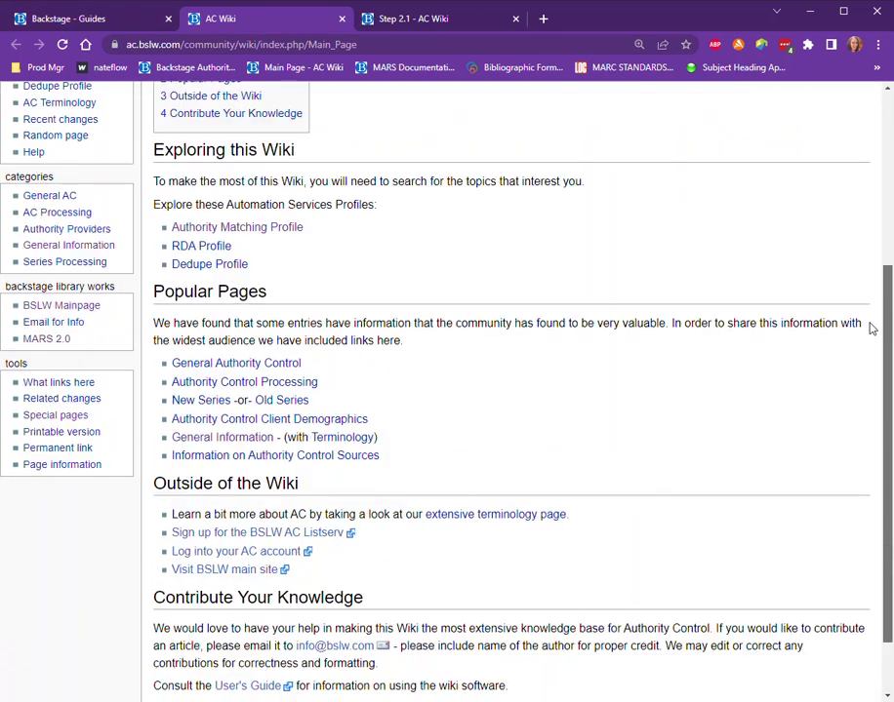
left_click(83, 20)
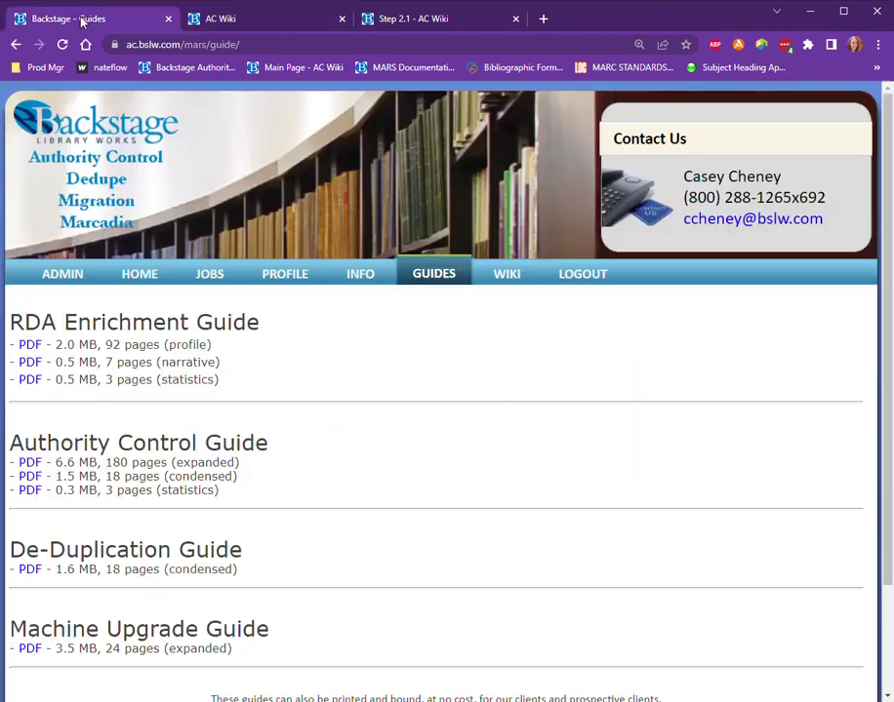
Open the Authority Control Profile, look over Step 1 Database, then move to step 3 Matching.
left_click(286, 276)
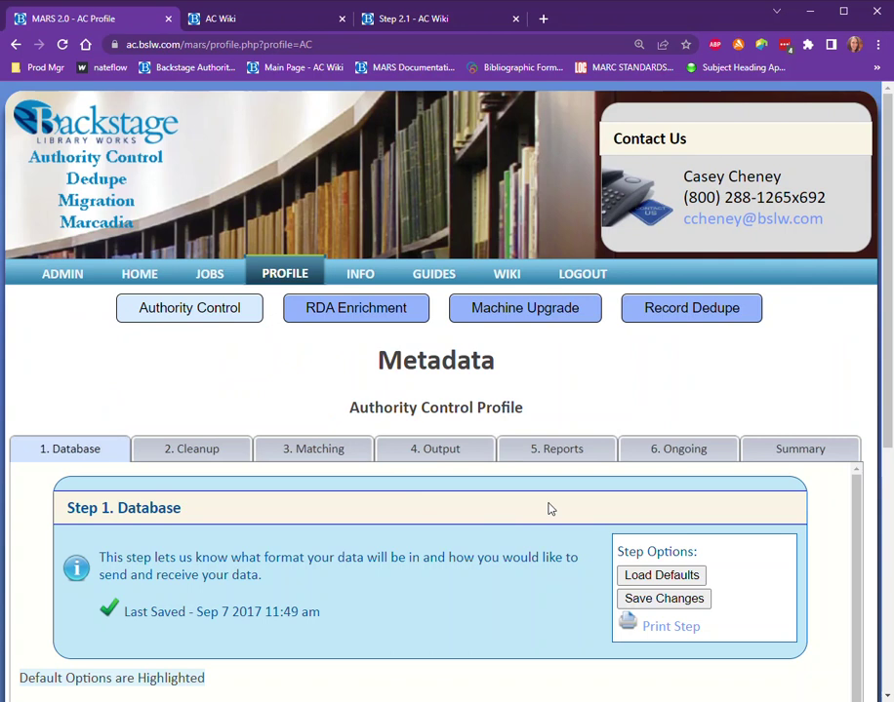
scroll(548, 508, "down", 2)
scroll(880, 512, "down", 2)
scroll(439, 410, "down", 3)
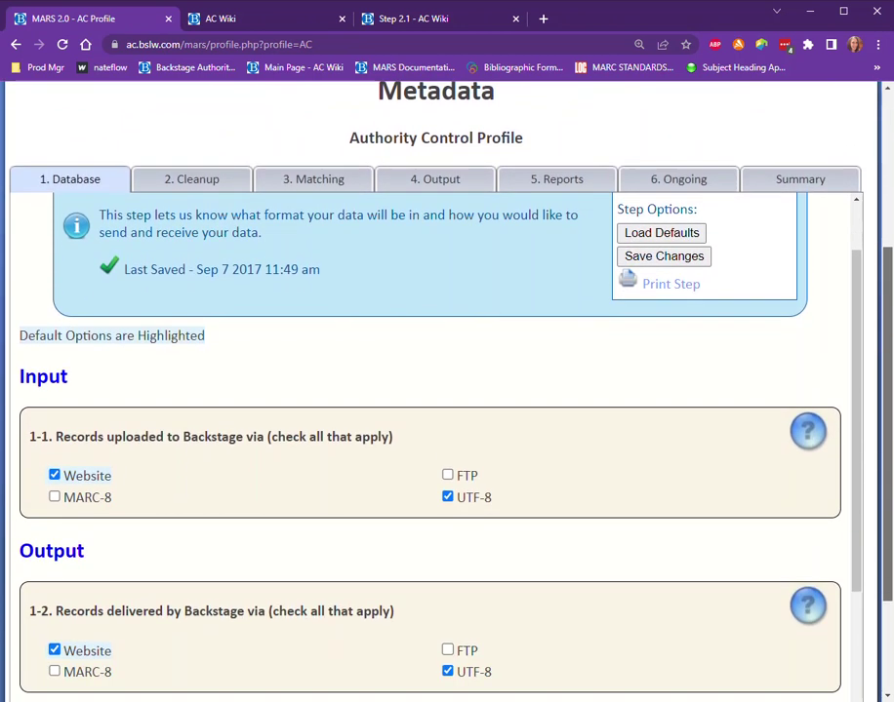
left_click(322, 133)
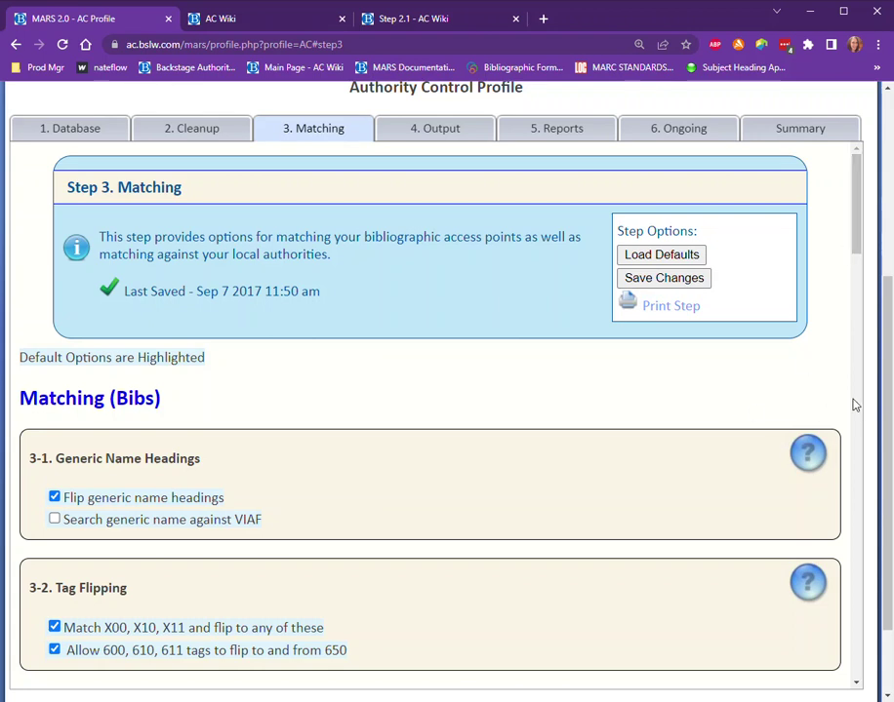
left_click_drag(885, 342, 863, 151)
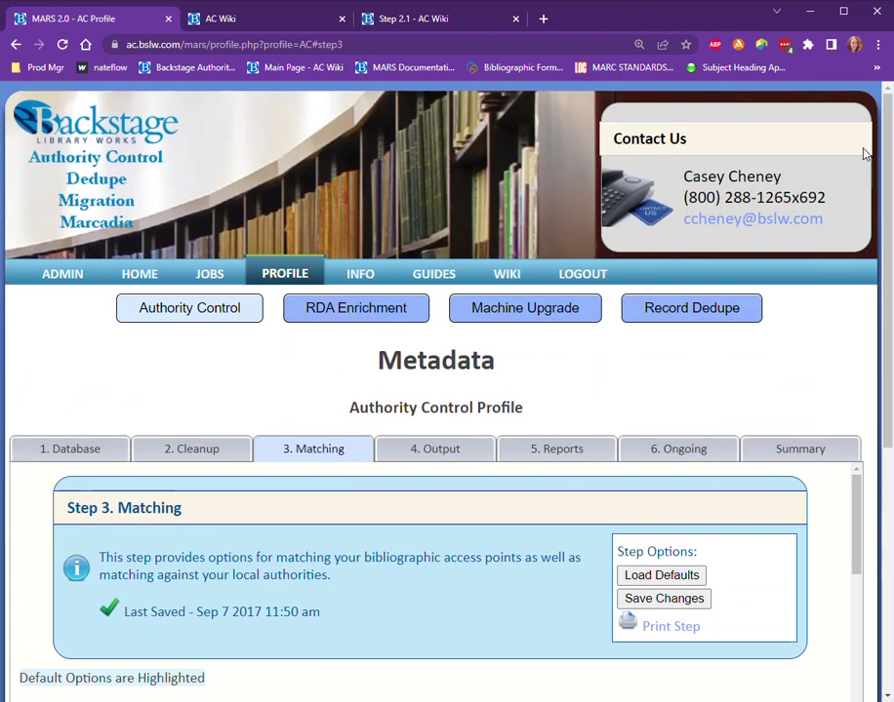